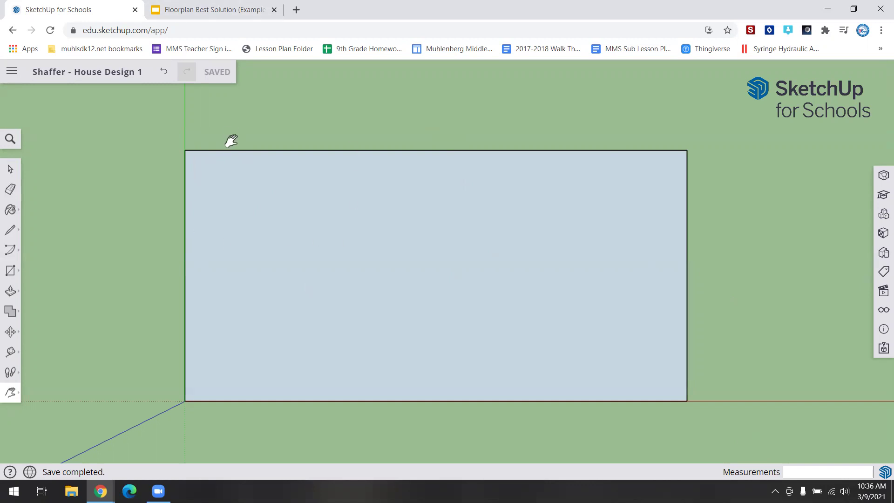
- Check the Floorplan 1 slide, and arrange the SketchUp model and the Floorplan Best Solution slides in separate windows side by side
left_click(214, 10)
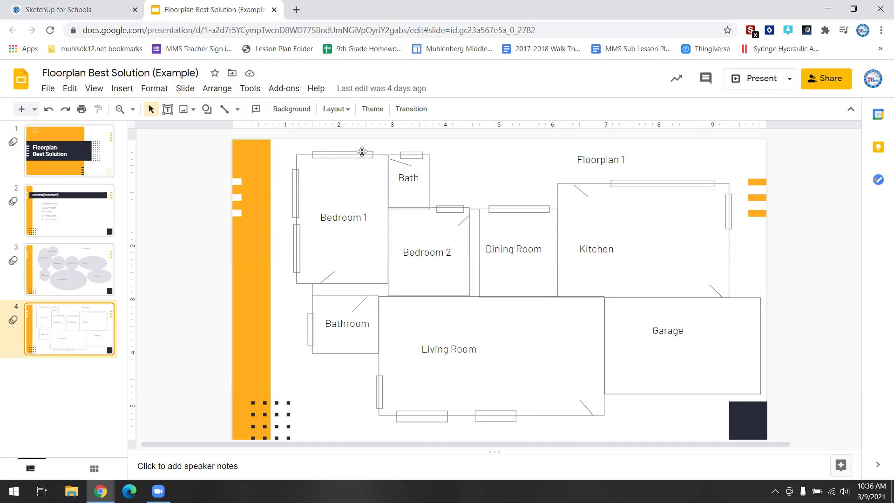
left_click(81, 8)
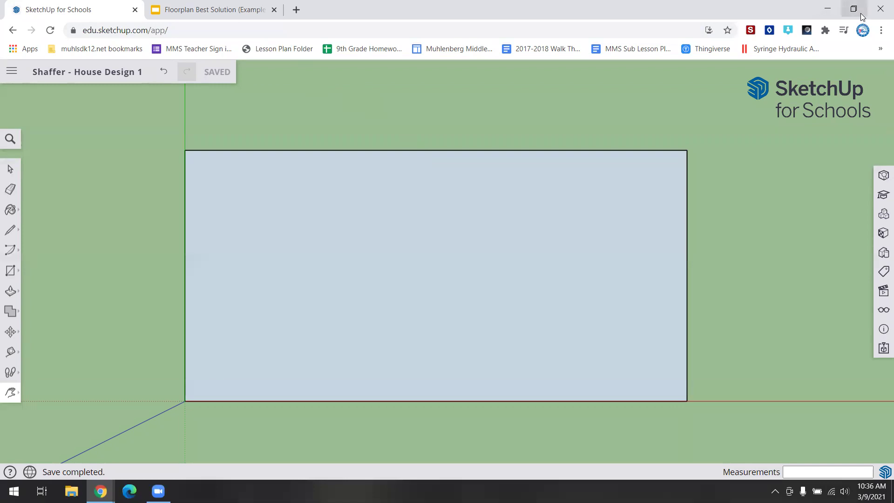
left_click_drag(441, 99, 579, 62)
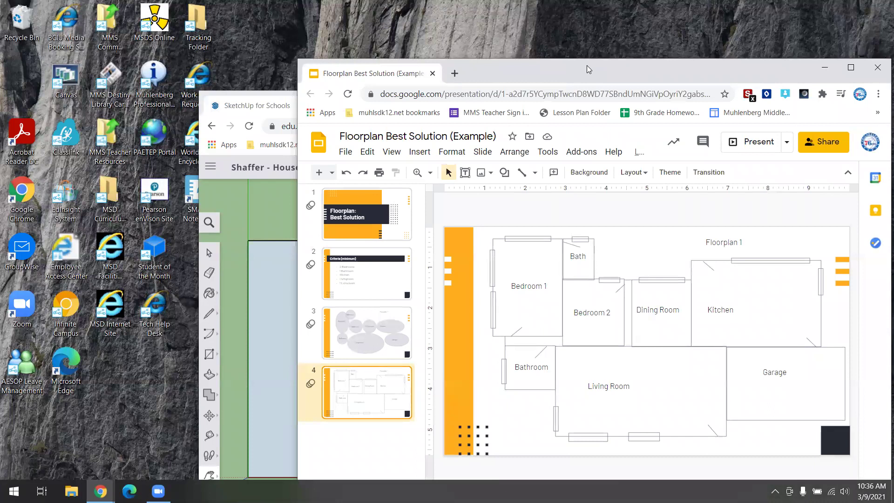
left_click_drag(578, 70, 622, 18)
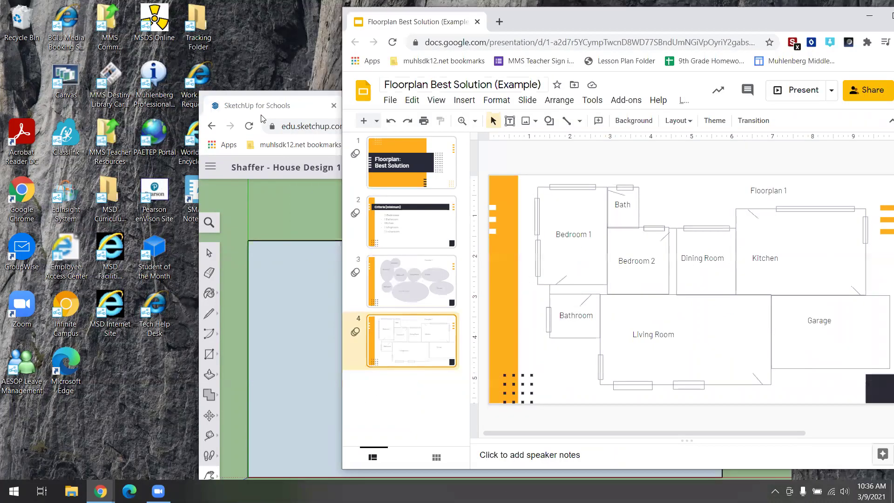
left_click(301, 98)
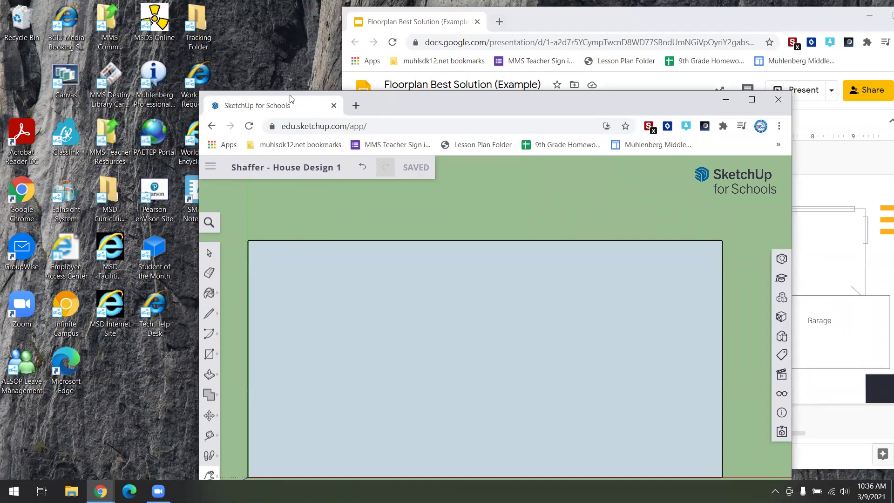
left_click_drag(290, 99, 47, 8)
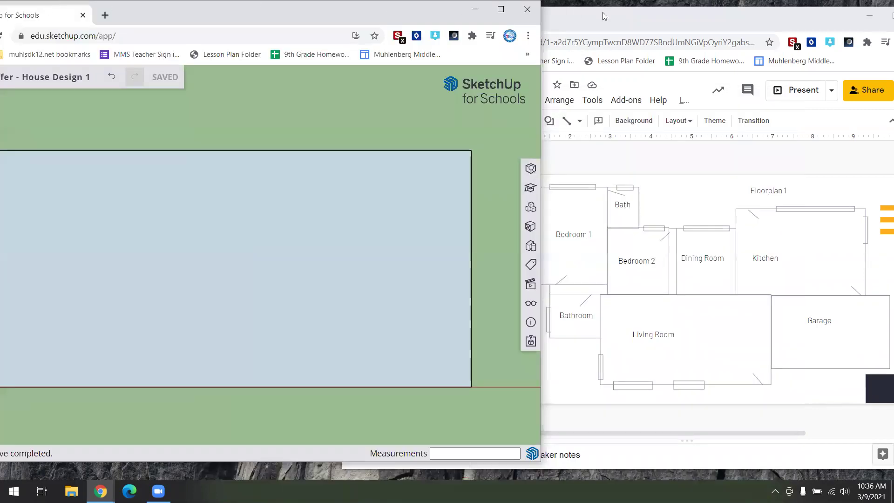
left_click_drag(607, 16, 614, 16)
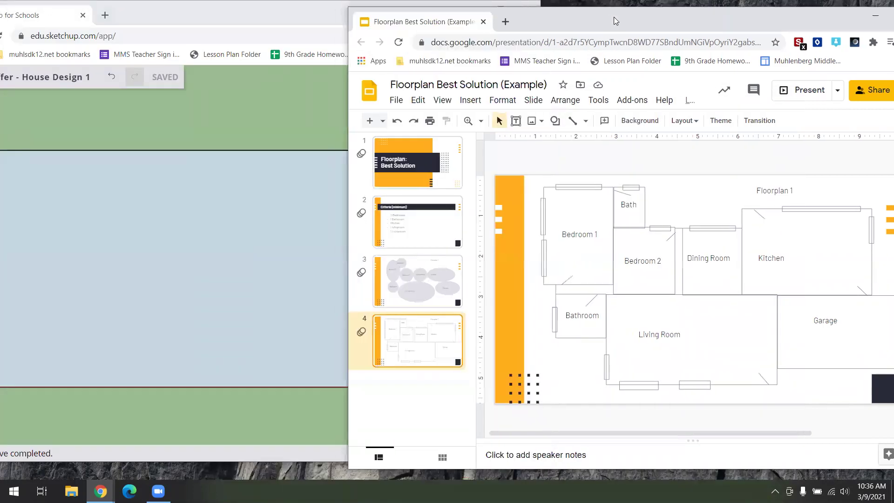
left_click(314, 24)
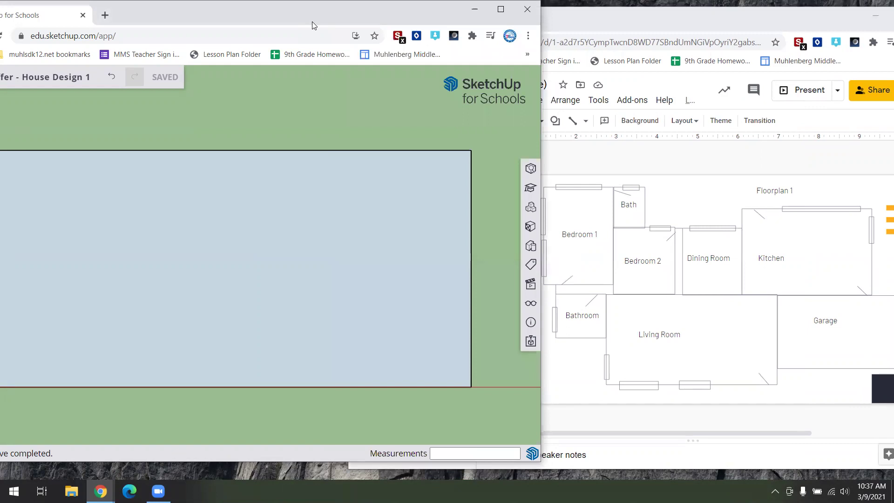
left_click_drag(316, 22, 321, 22)
- Draw two perpendicular lines enclosing Bedroom 1 in the upper-left corner of the base rectangle, about 29' 9" deep
scroll(277, 188, "down", 2)
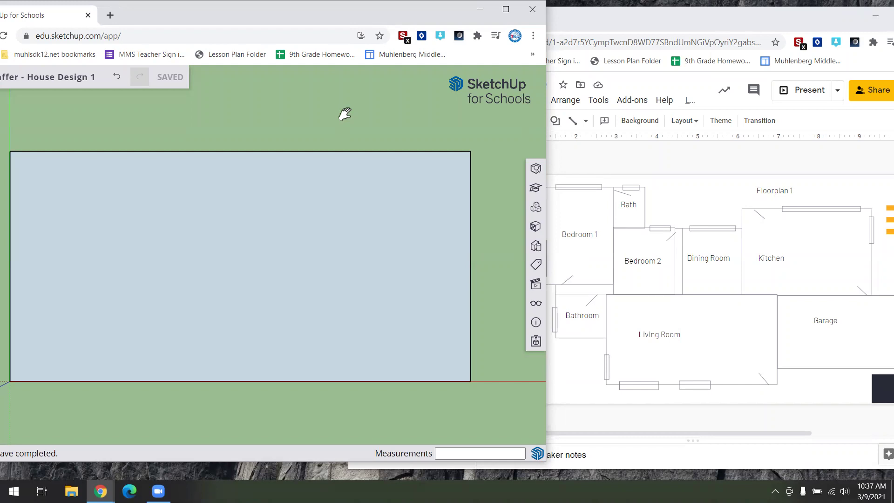
key("l")
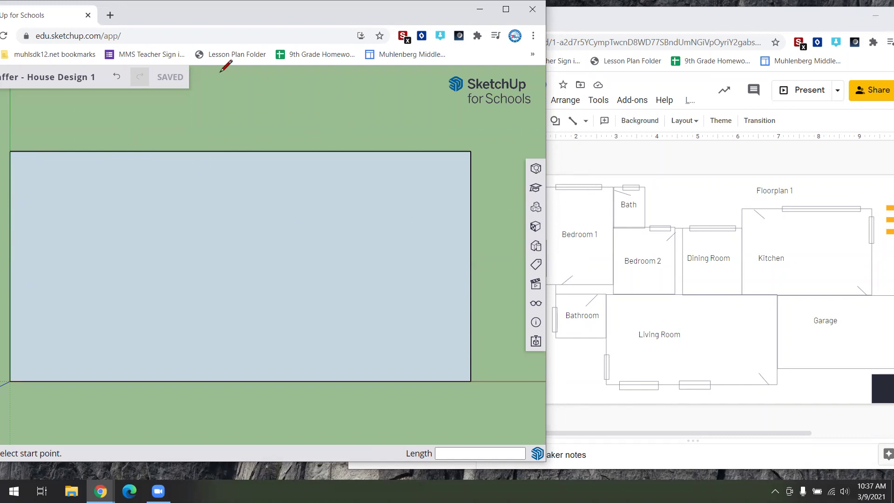
left_click(9, 275)
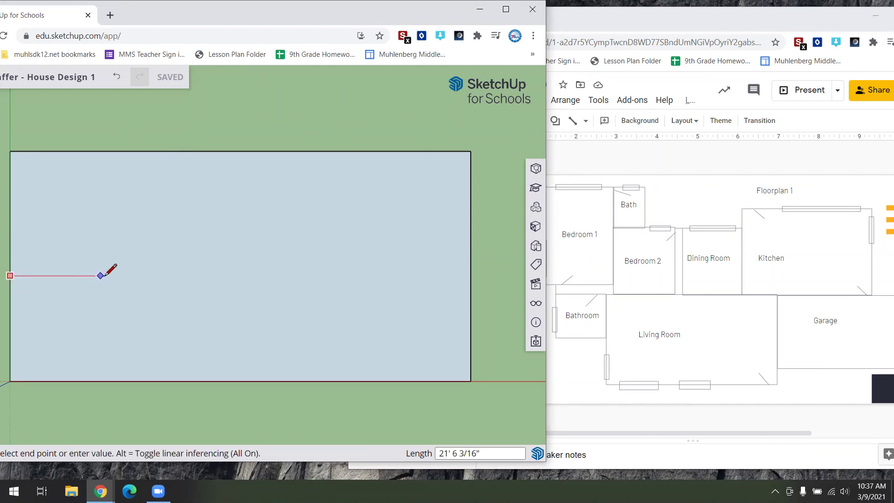
left_click(126, 276)
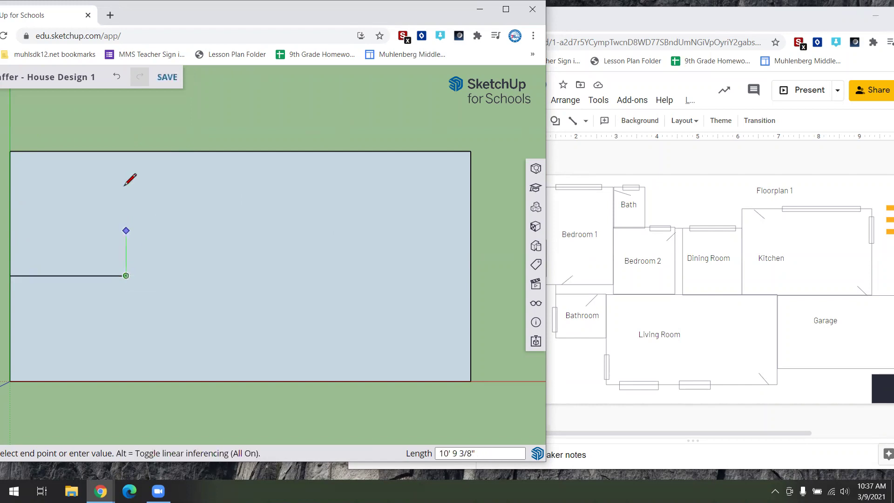
left_click(126, 151)
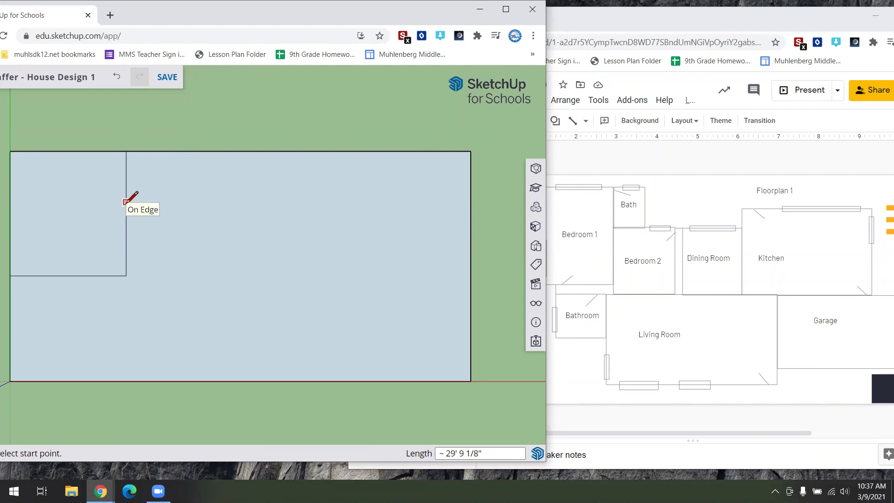
- Outline the Bath beside Bedroom 1 along the base rectangle's upper edge, about 12' 2" deep
left_click(126, 202)
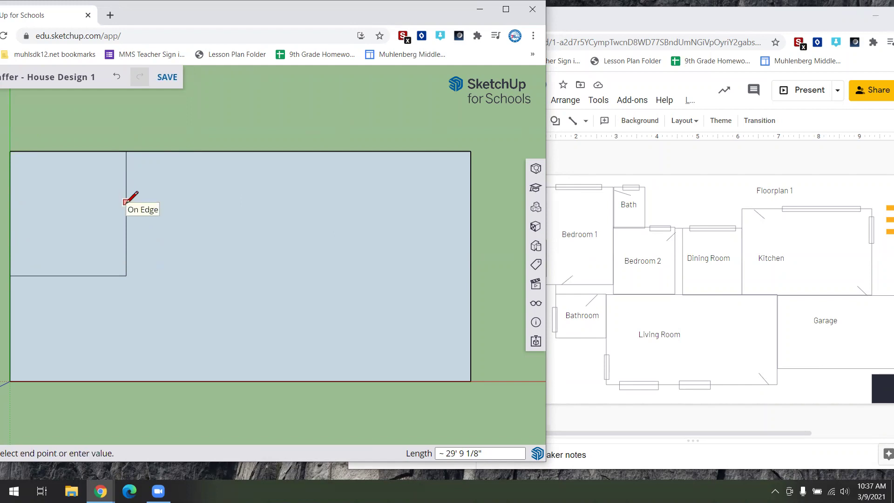
left_click(180, 202)
left_click(186, 152)
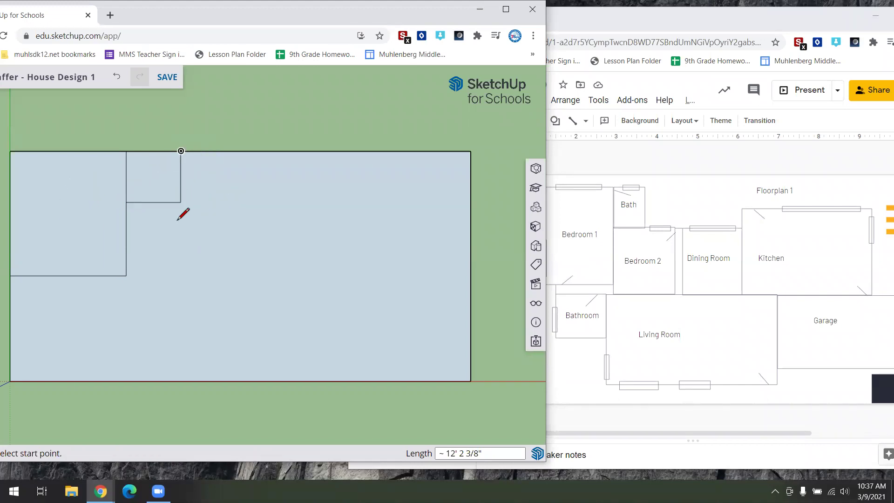
- Outline Bedroom 2 below the Bath, about 26' 4" wide and 23' 3" deep, closing it at Bedroom 1's lower-right corner
left_click(181, 202)
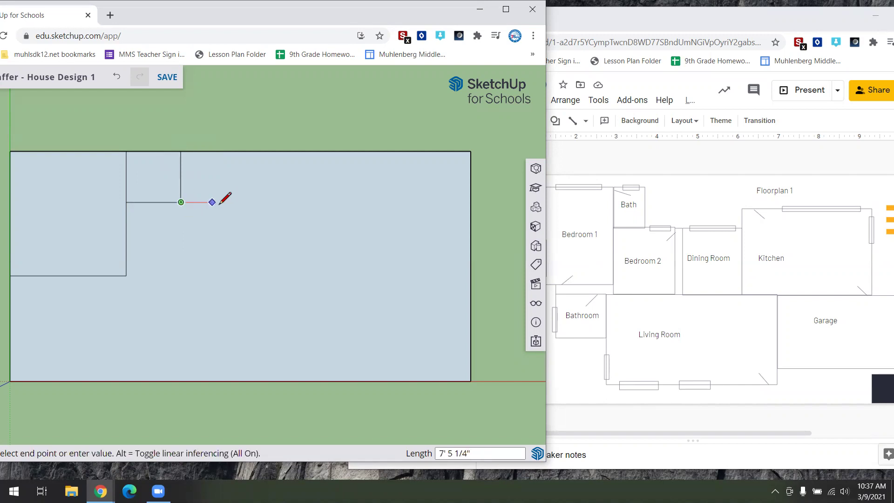
left_click(236, 202)
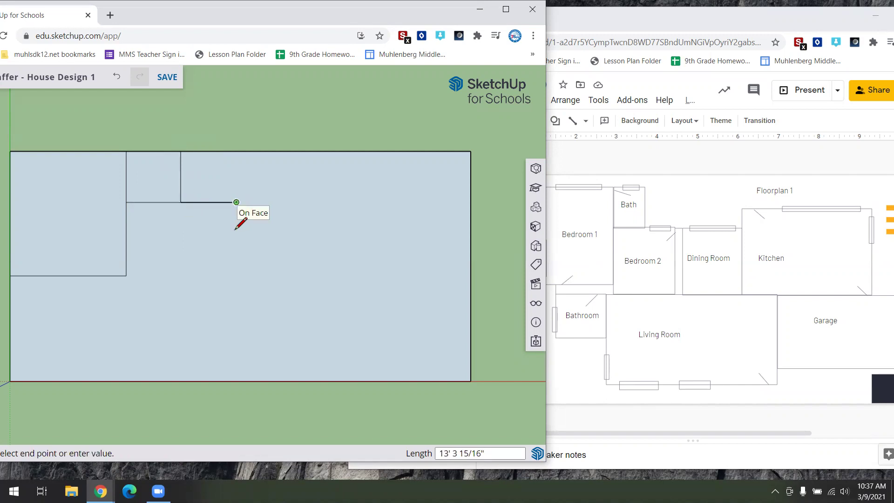
left_click(236, 299)
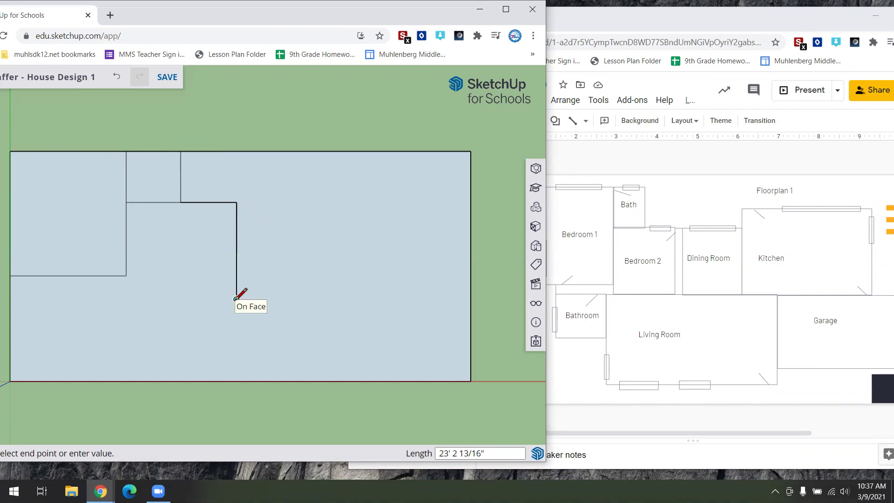
left_click(126, 299)
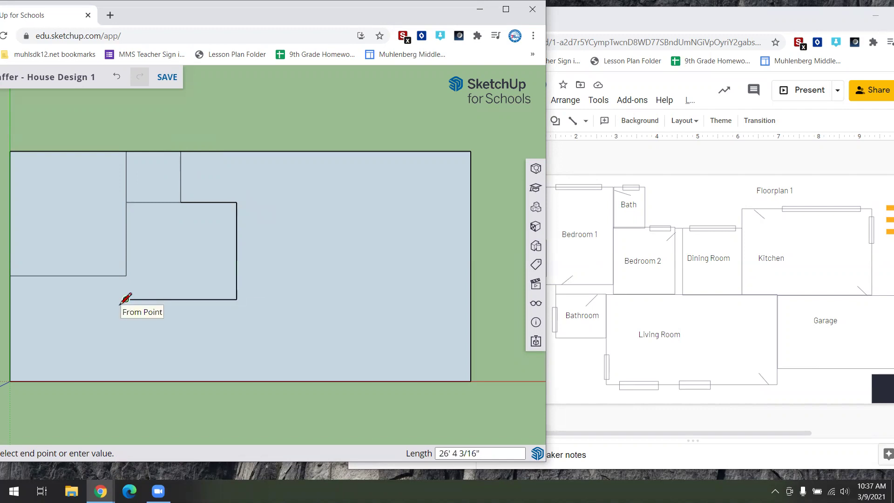
left_click(126, 276)
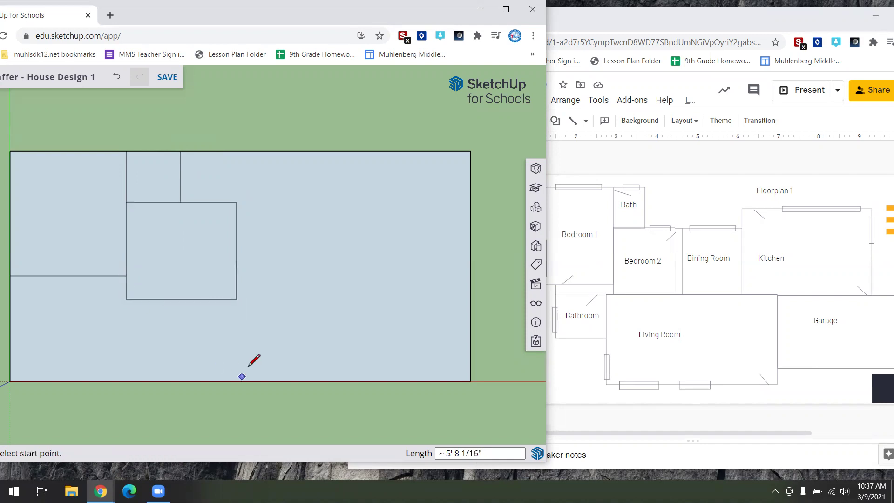
- Draw the narrow hallway along Bedroom 2's right wall, about 5' 5" wide and as deep as the bedroom
left_click(236, 203)
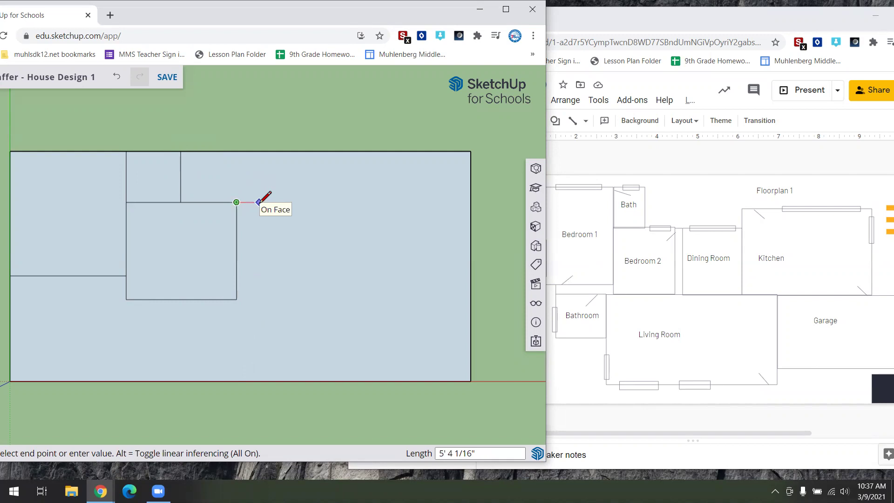
left_click(259, 202)
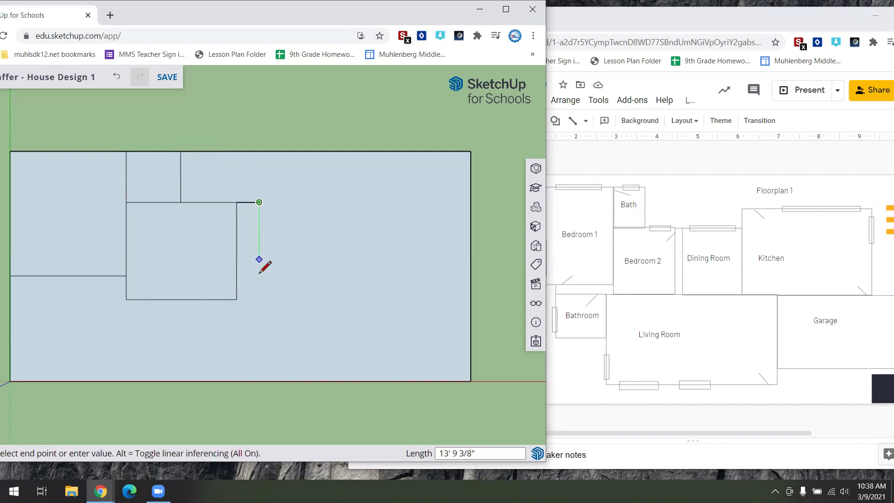
left_click(259, 299)
left_click(237, 299)
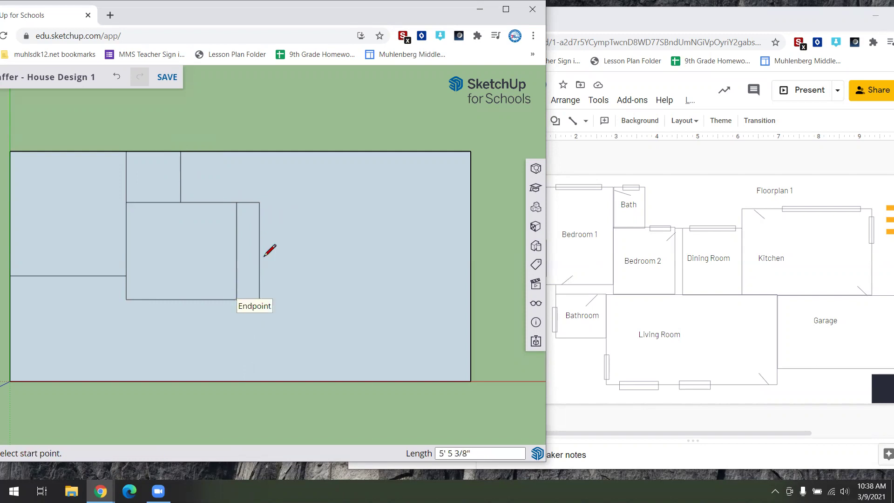
- Outline the Dining Room to the right of the hallway, about 22' 4" wide and as deep as the hallway
left_click(260, 203)
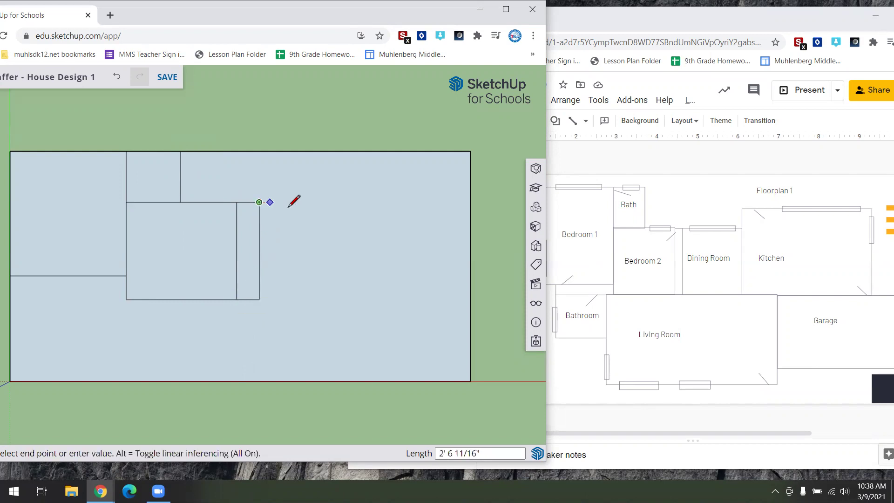
left_click(353, 202)
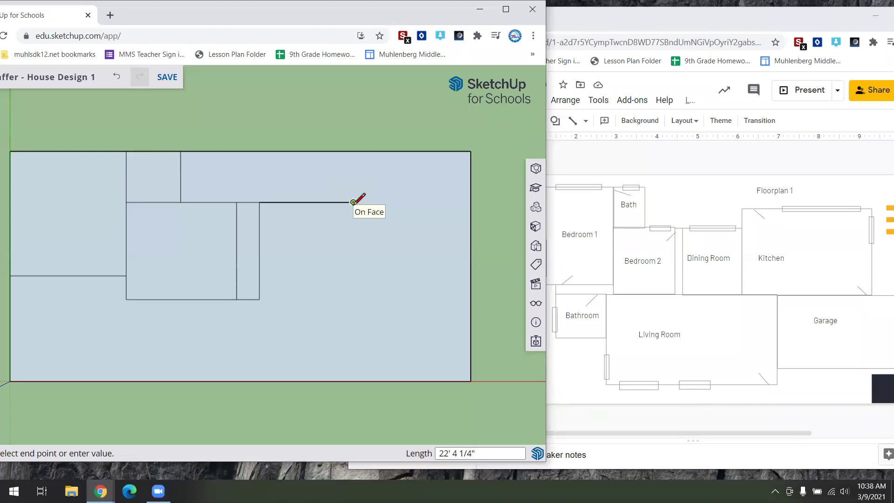
left_click(354, 299)
left_click(259, 299)
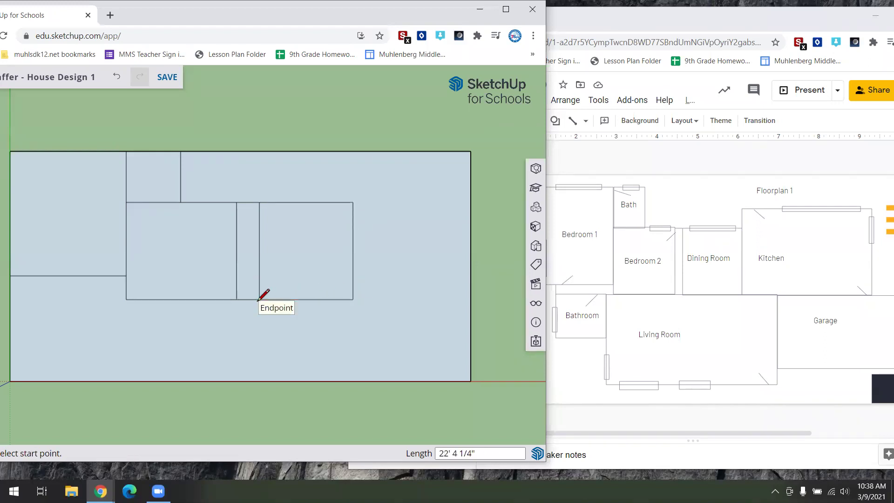
- Outline the Kitchen beside the Dining Room, about 41' wide, rising above the Dining Room and extending past the base rectangle's right edge
left_click(353, 202)
left_click(353, 177)
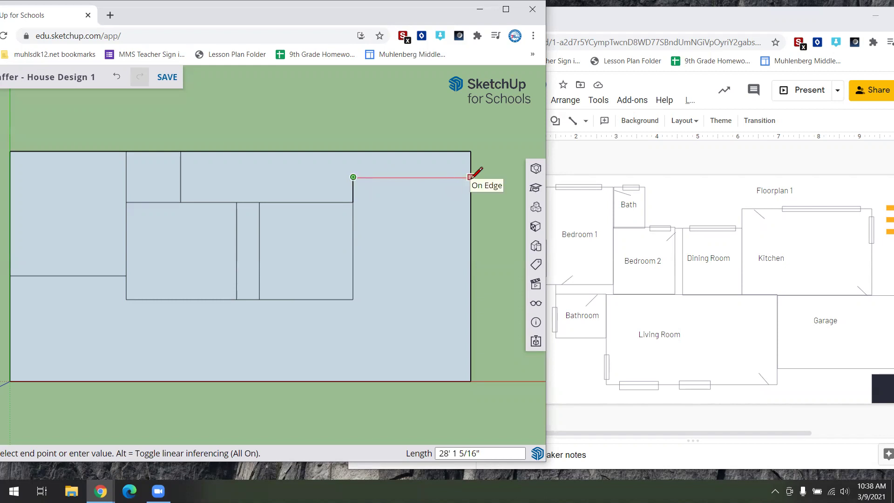
left_click(525, 177)
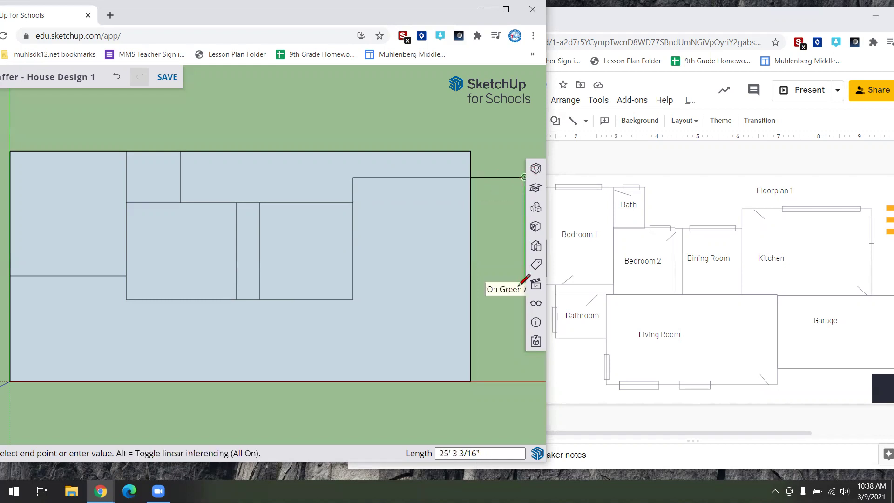
left_click(524, 299)
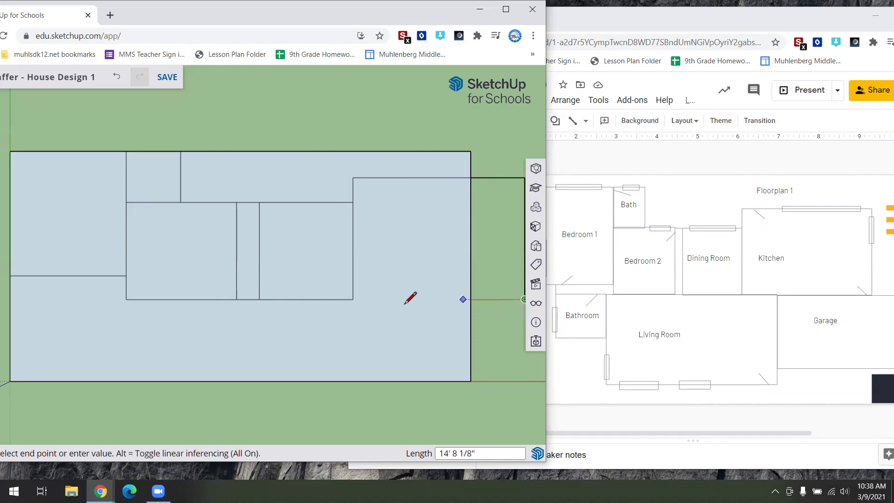
left_click(353, 299)
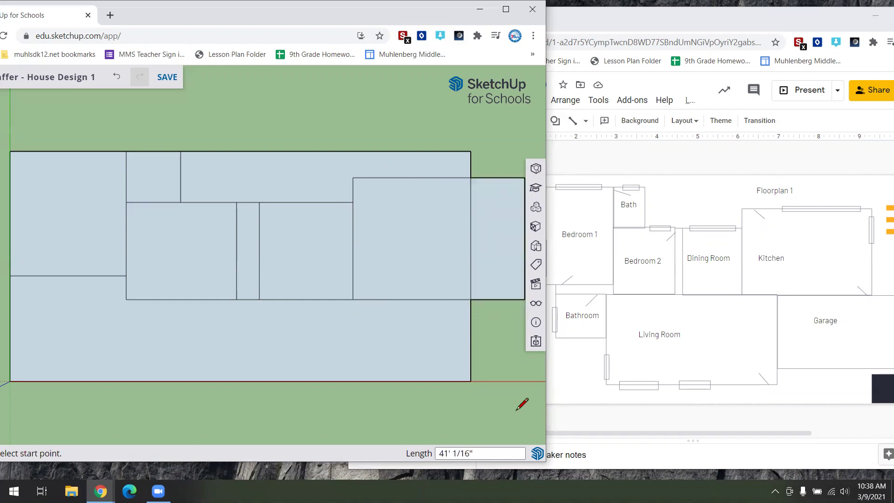
- Erase the base rectangle's leftover edges crossing the Kitchen and enclosing the empty area above Bedroom 2 and the Dining Room
scroll(479, 308, "down", 3)
middle_click_drag(473, 314, 424, 306, "shift")
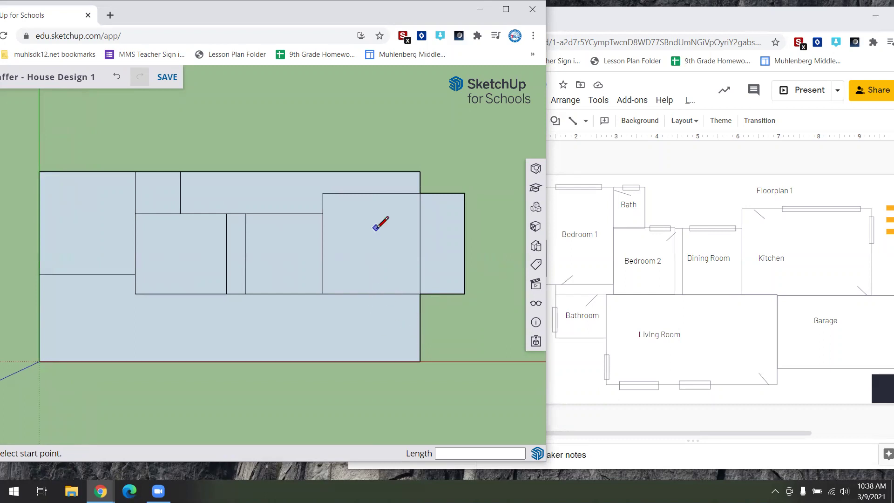
key("e")
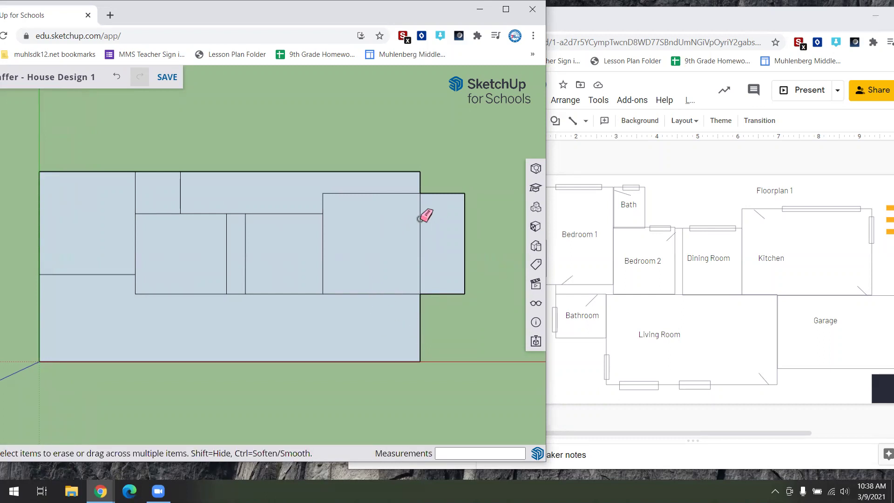
left_click(420, 219)
left_click(259, 171)
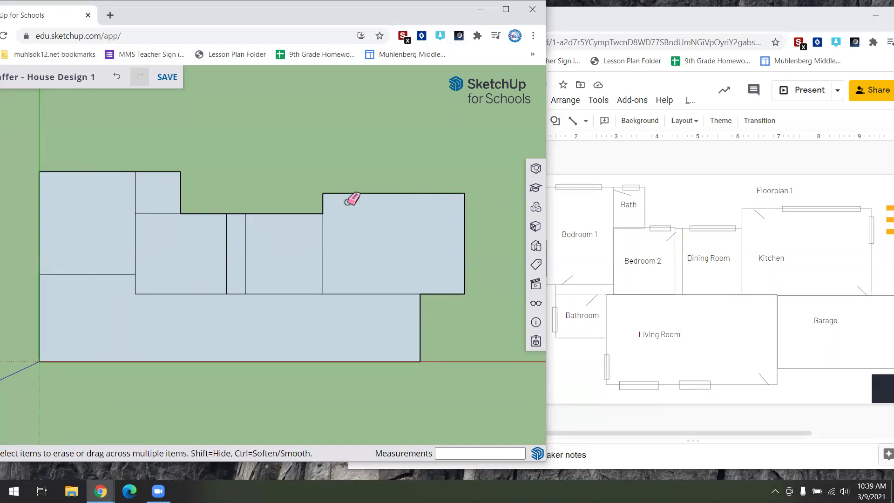
- Draw the hallway strip below Bedroom 1, about 5' 8" deep, and continue its left wall about 12' 3" down for the Bathroom
key("l")
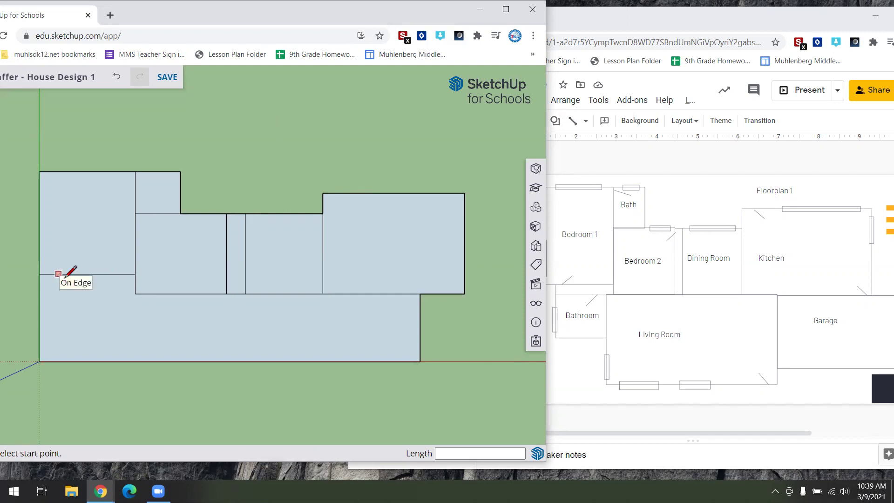
left_click(135, 293)
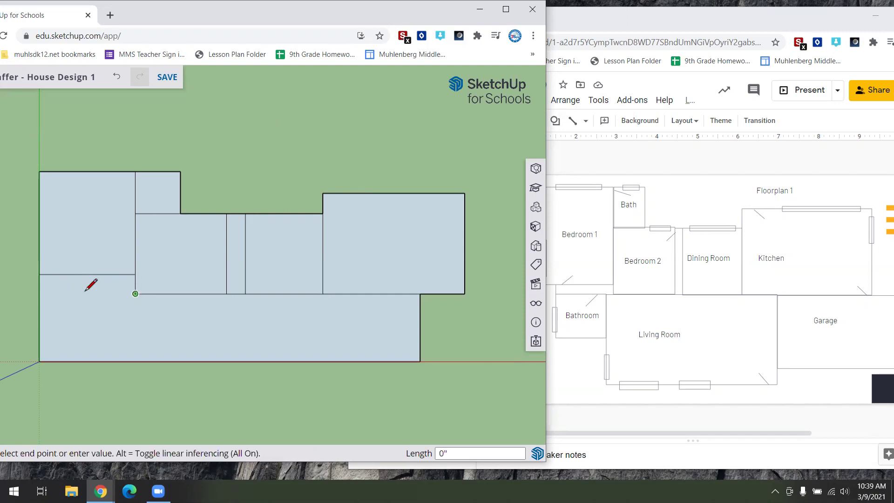
left_click(65, 293)
left_click(66, 275)
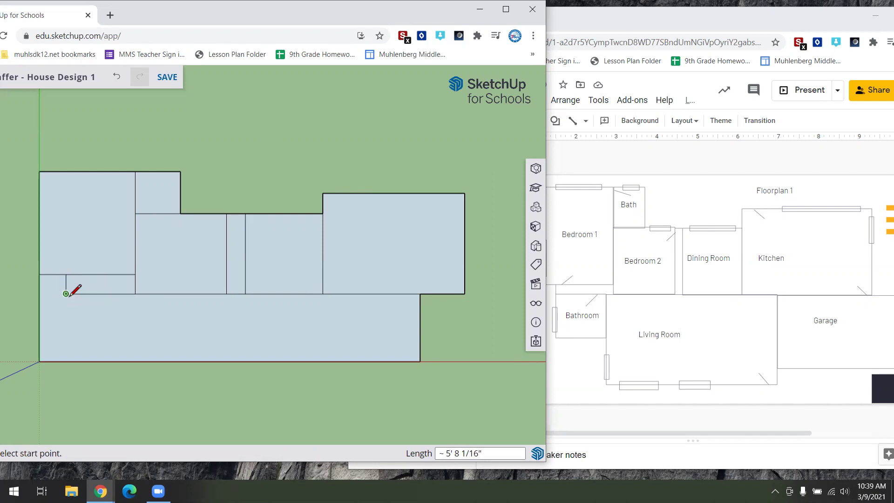
left_click(66, 293)
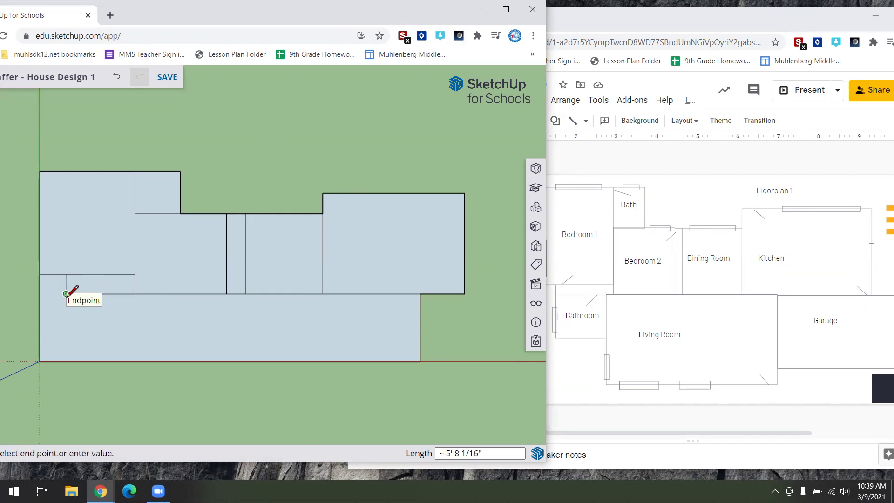
left_click(65, 336)
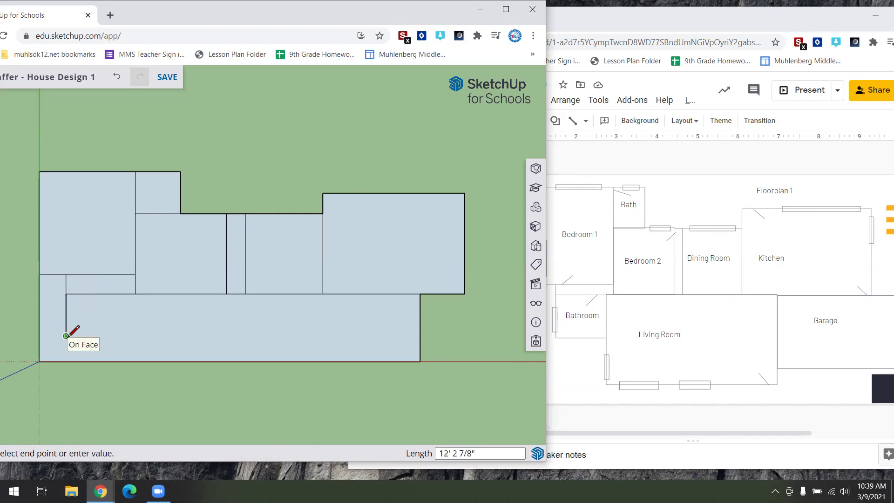
left_click(135, 336)
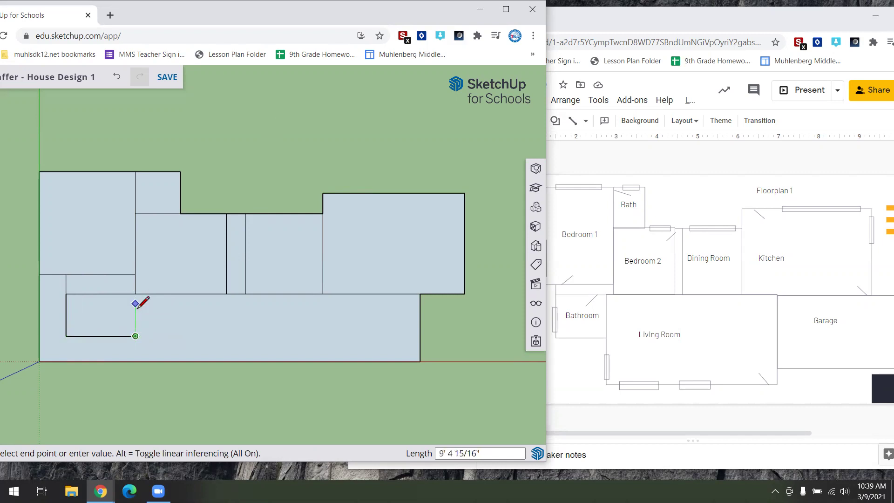
left_click(135, 293)
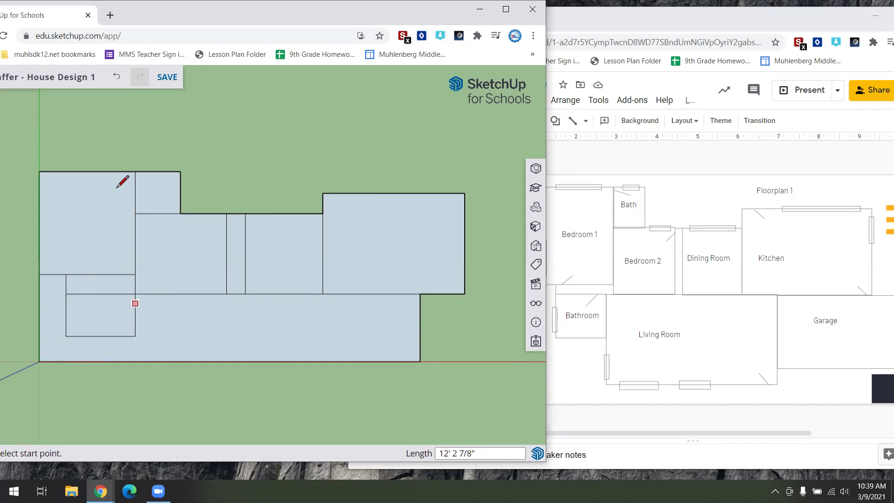
left_click(117, 78)
left_click(117, 78)
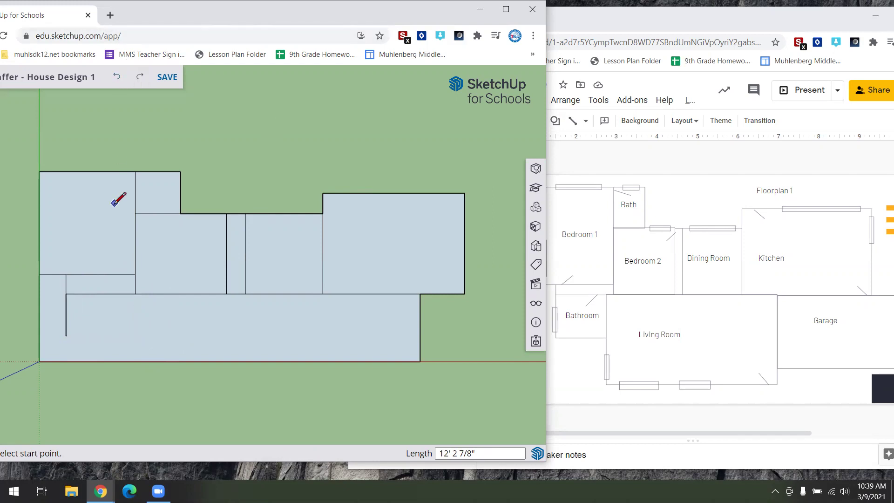
- Close the Bathroom outline with a bottom wall stopping short of Bedroom 2's left wall and a right wall about 12' 3" long
left_click(66, 336)
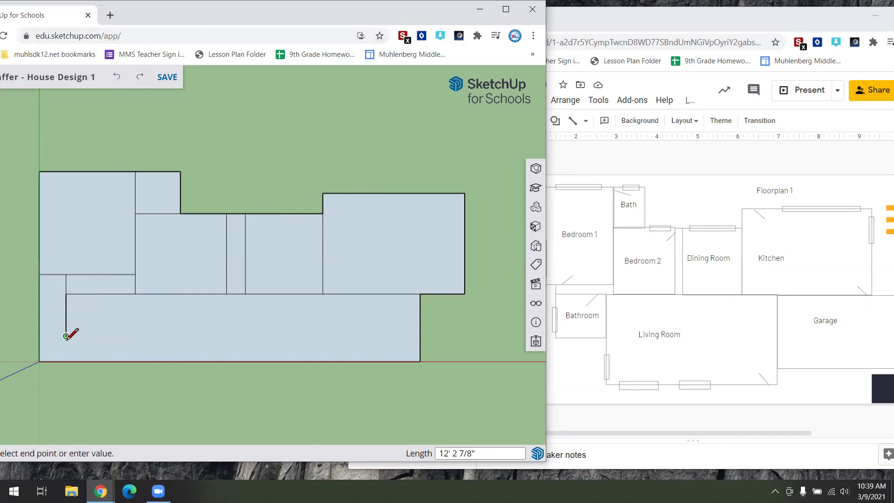
left_click(118, 336)
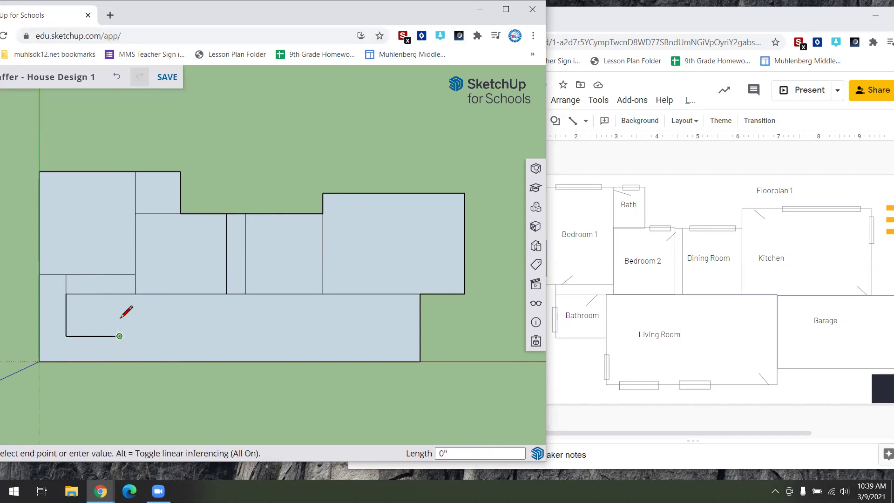
left_click(120, 294)
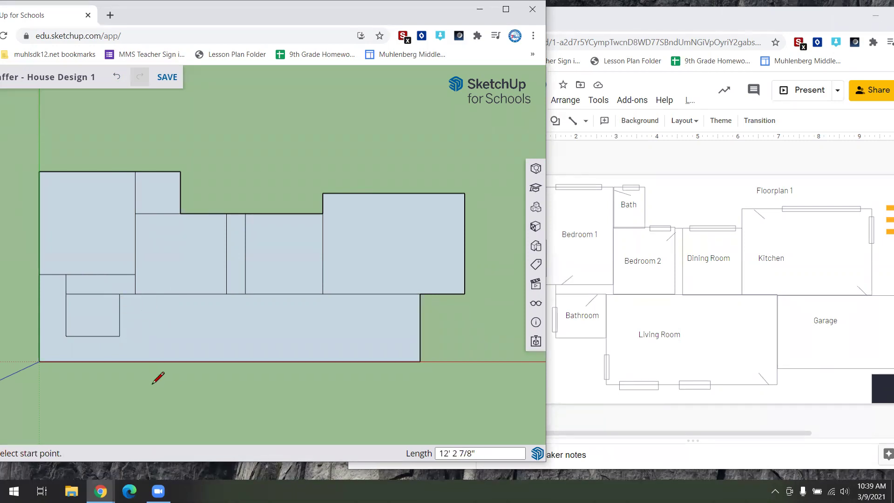
- Outline the Living Room from the Bathroom's lower-right corner past the base rectangle's bottom edge, with a right wall about 29' 1" long meeting the Kitchen
left_click(120, 336)
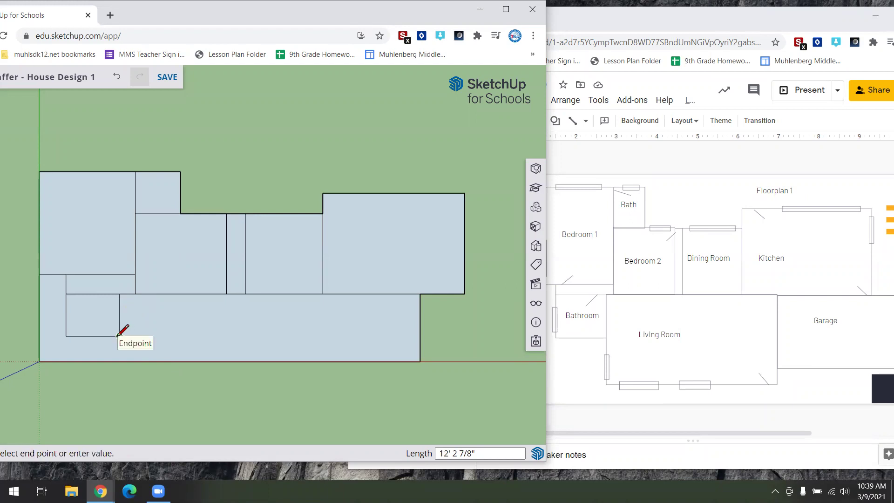
left_click(120, 393)
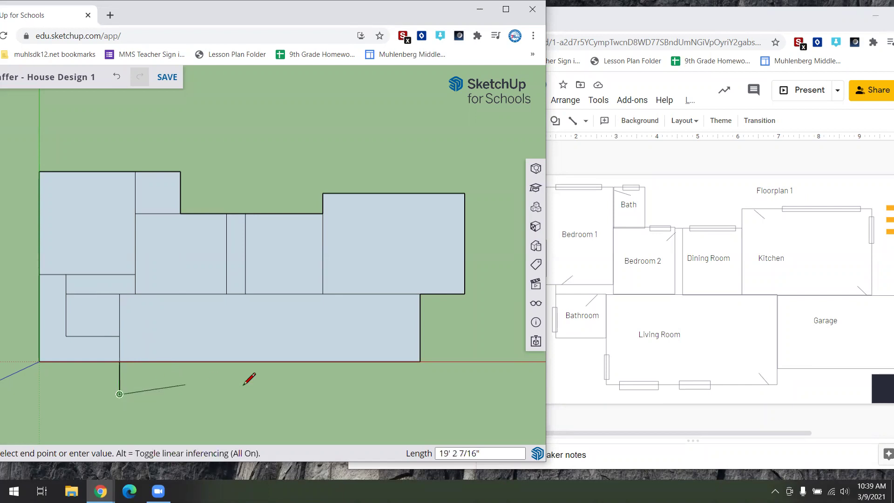
left_click(360, 394)
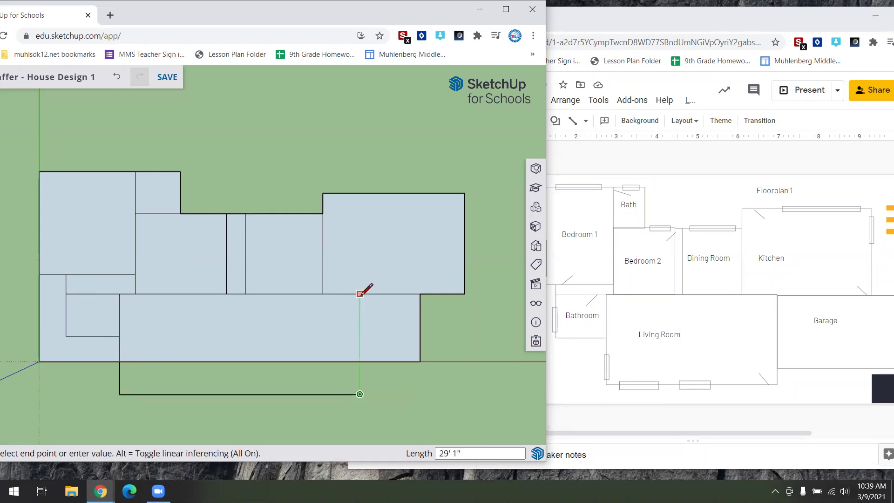
left_click(360, 293)
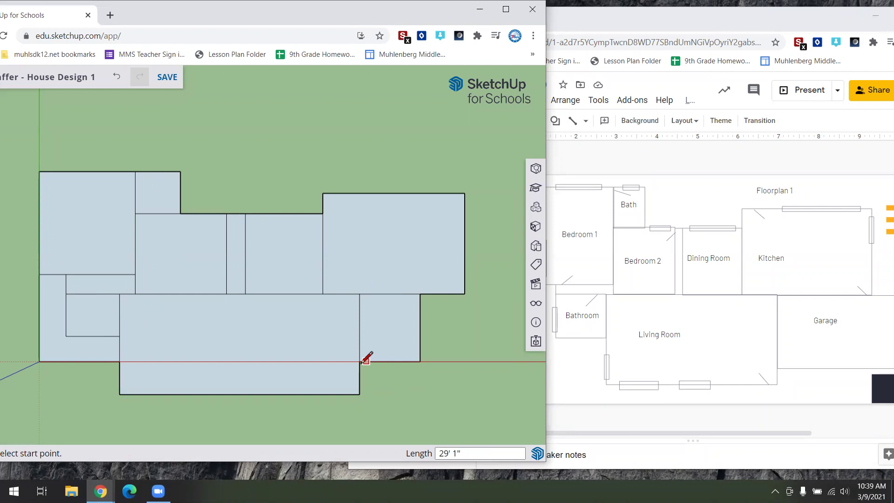
- Outline a Garage extension beside the base rectangle's right edge, reaching about 15' 6" past the Kitchen's right wall
left_click(421, 361)
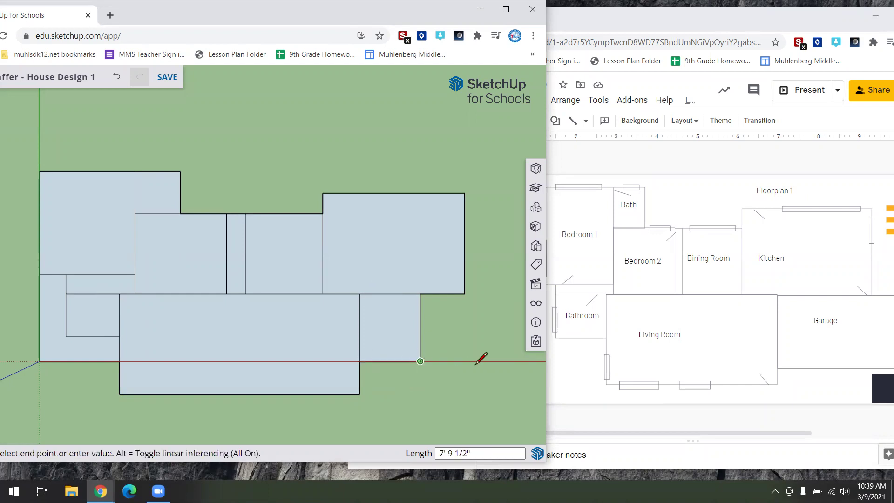
left_click(518, 361)
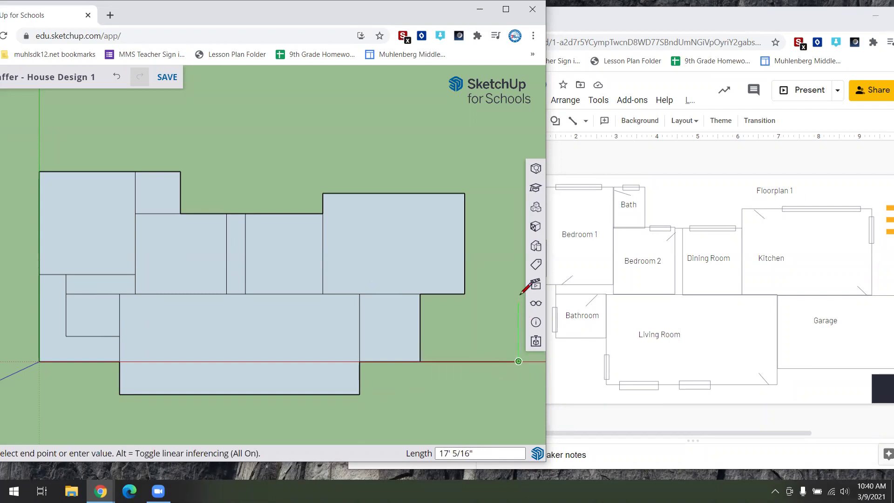
left_click(518, 294)
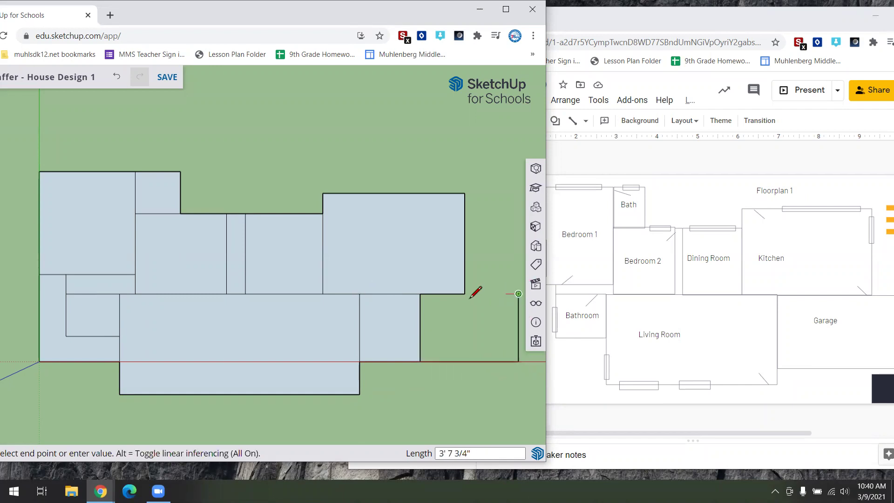
left_click(465, 294)
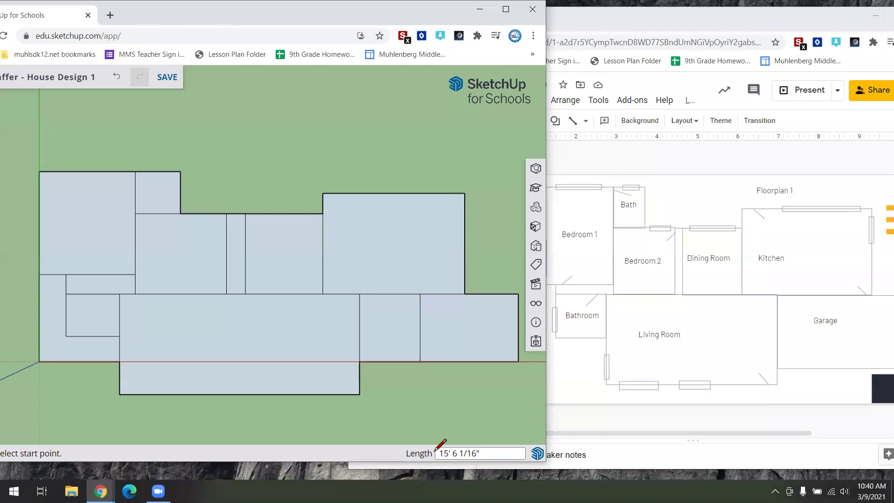
- Erase the leftover base rectangle edge inside the Garage and the outer edges around the empty area beside the Bathroom
key("e")
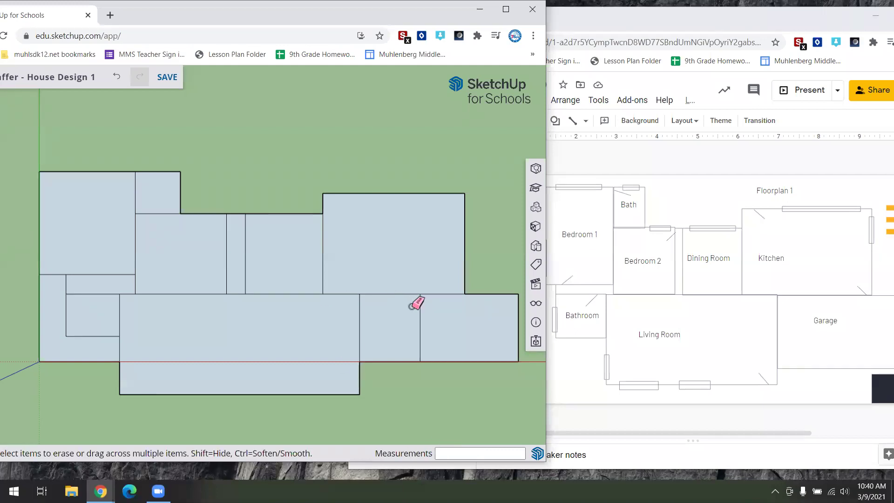
left_click(420, 311)
left_click(38, 291)
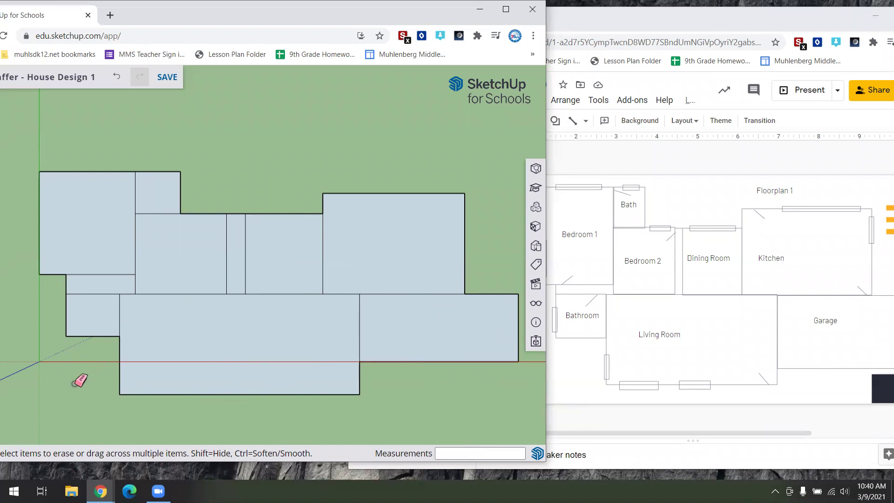
- Move the entire floor plan along the green axis until it clears the red axis, and deselect it
key("space")
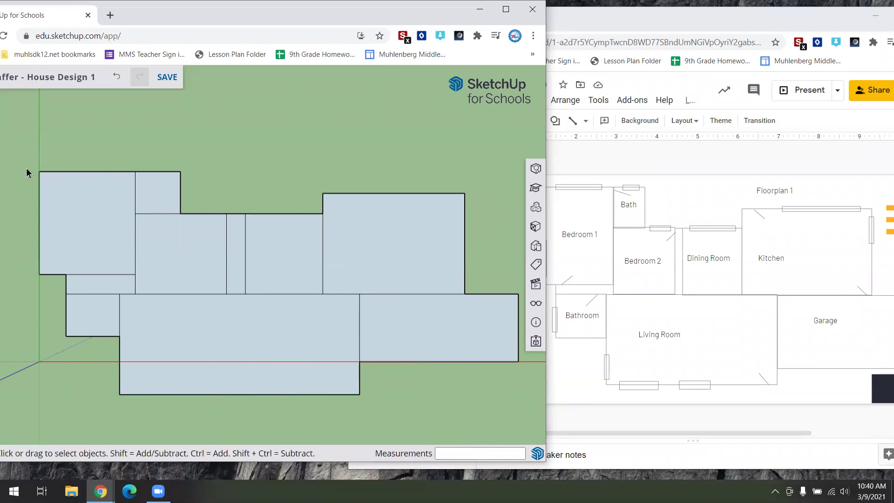
left_click_drag(33, 134, 527, 414)
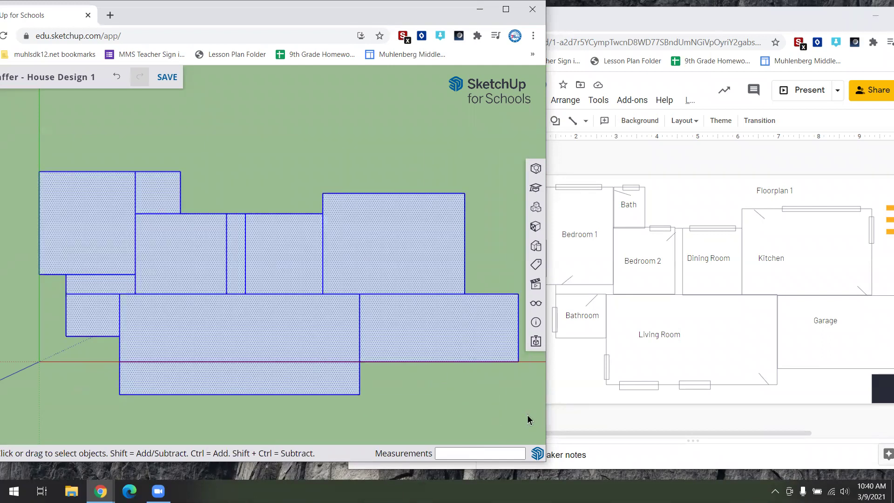
key("m")
left_click_drag(313, 336, 313, 298)
key("Escape")
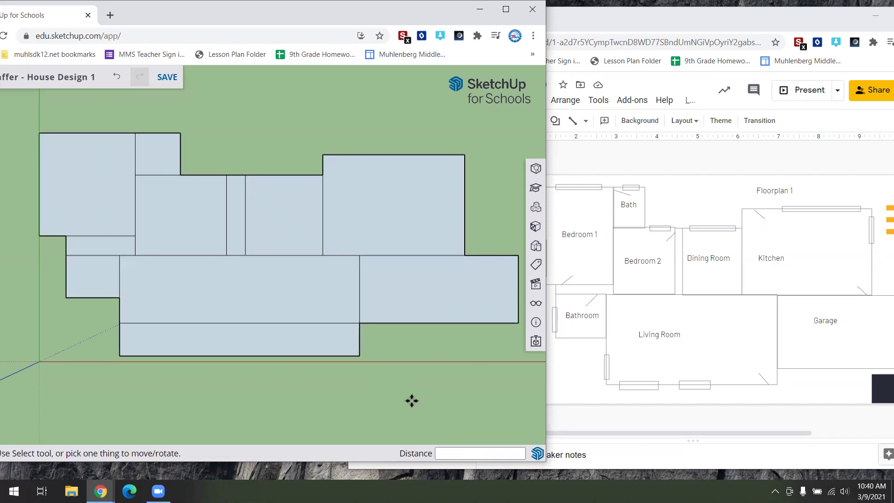
- Erase the leftover edge crossing the Living Room and save the model
key("e")
left_click(304, 323)
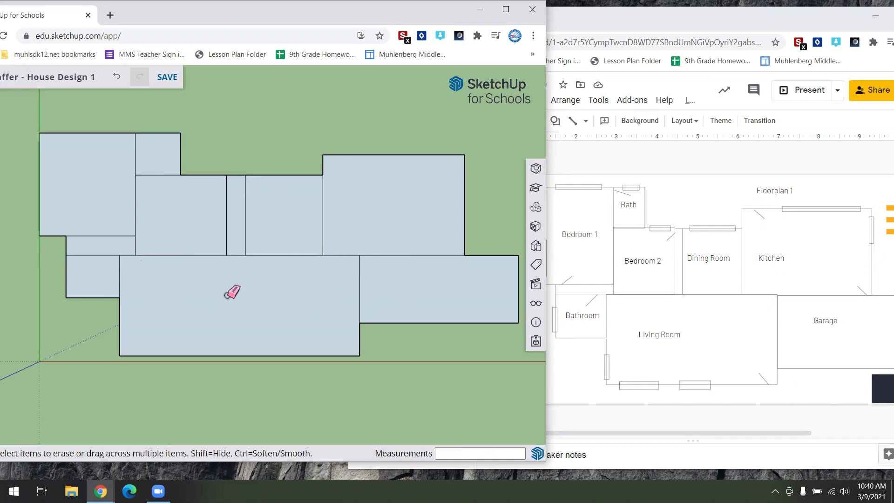
left_click(166, 77)
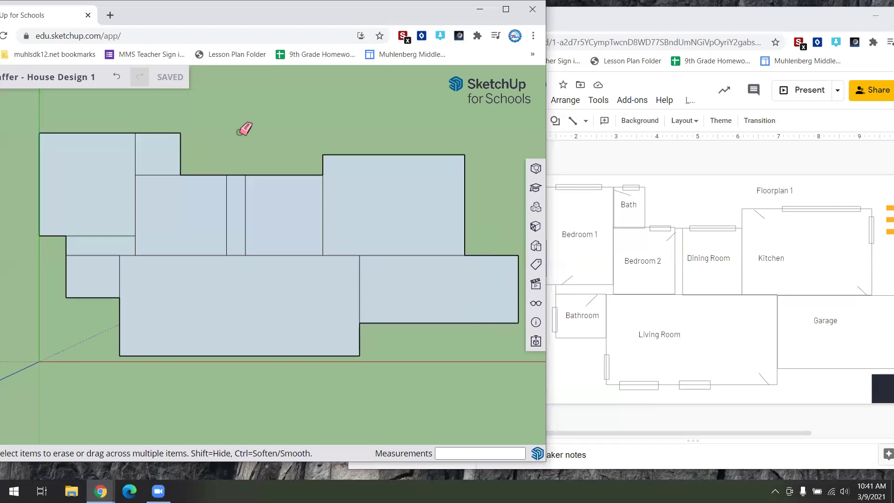
- Shorten the Garage by drawing a new right wall from the midpoint of its protruding top edge and erasing the section beyond it
key("l")
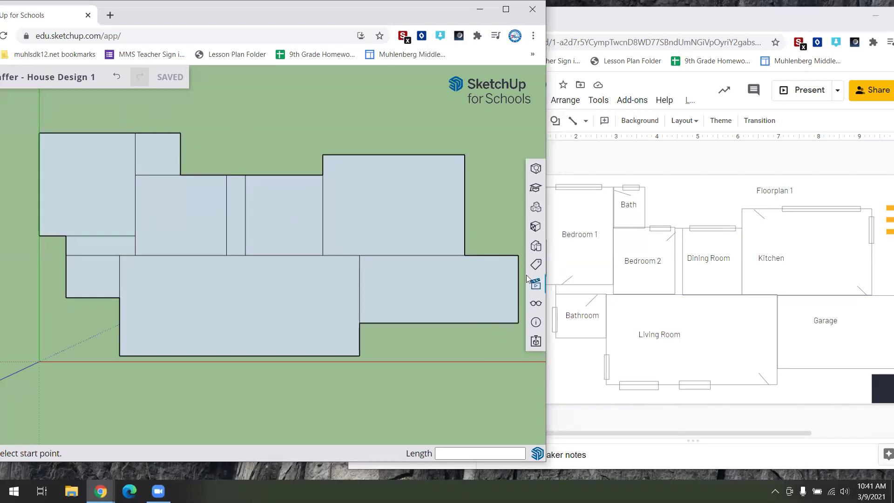
left_click(492, 255)
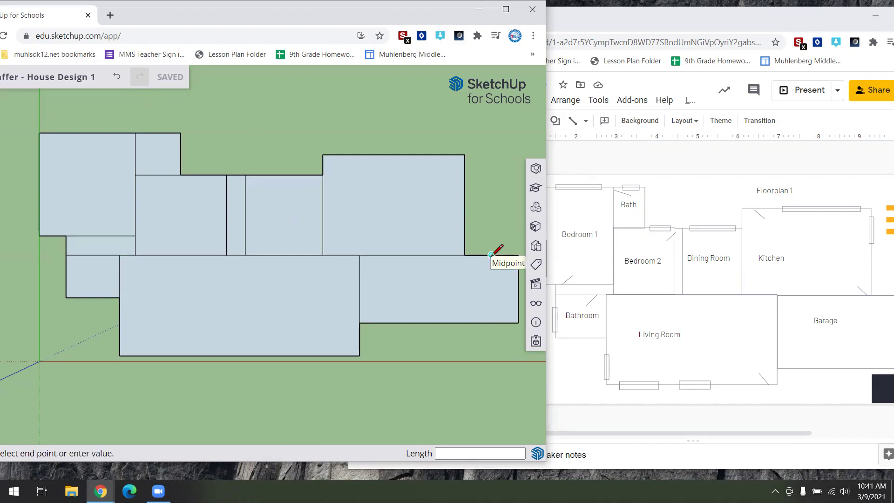
left_click(492, 323)
key("e")
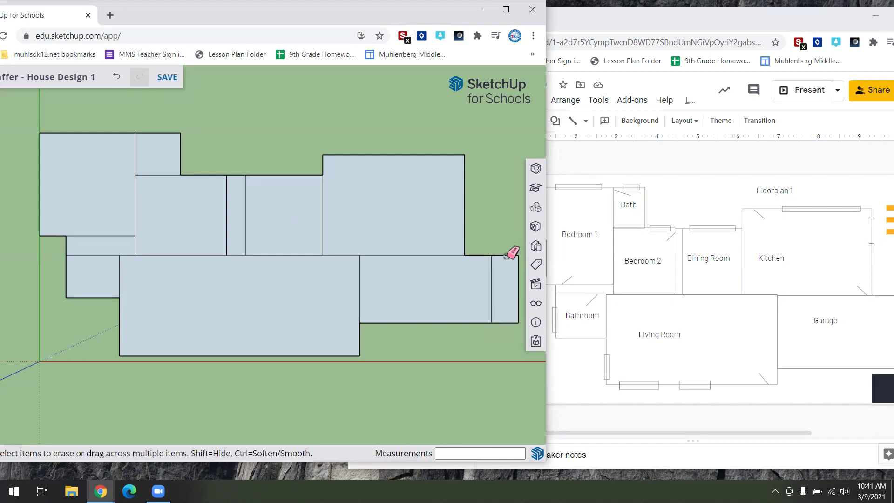
left_click(507, 256)
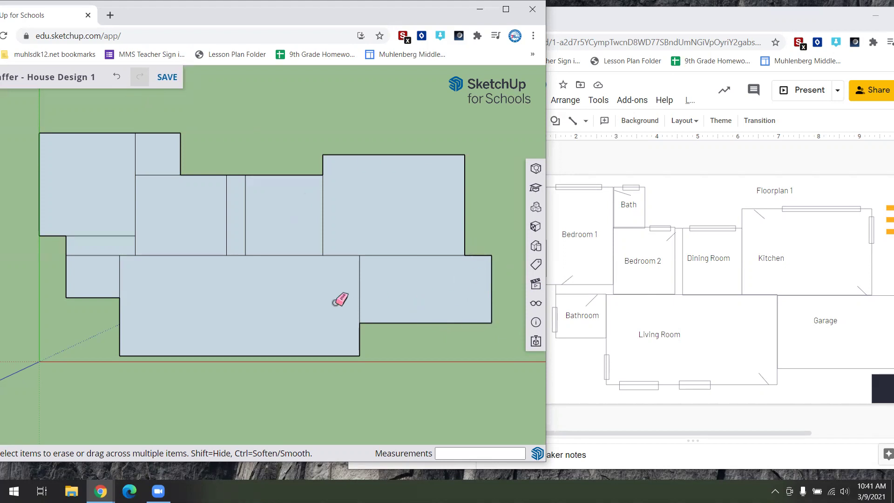
- Save the model and maximize the modeling window
left_click(166, 78)
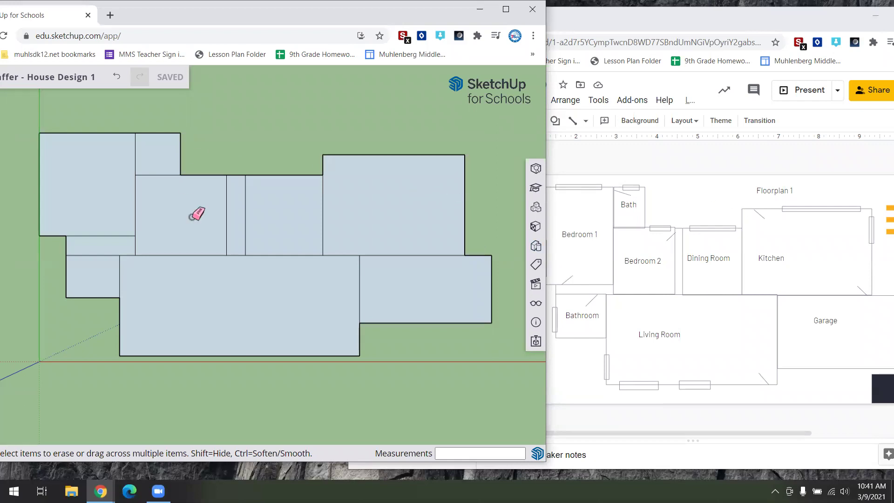
left_click(506, 9)
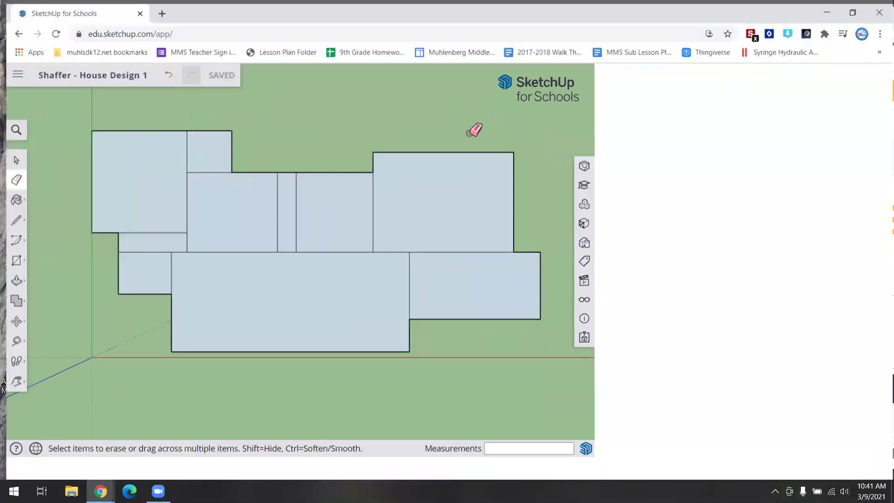